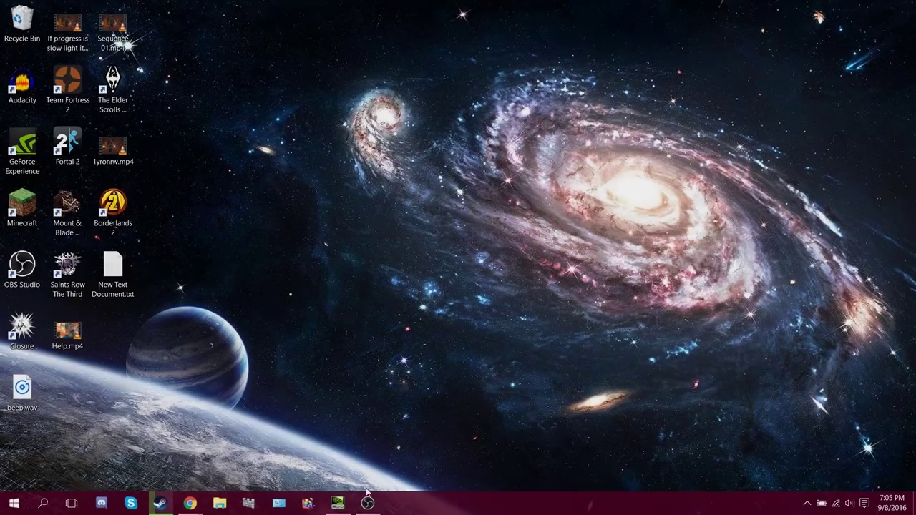
Restore the minimized OBS Studio window from the taskbar.
{"action": "left_click", "coordinate": [367, 504]}
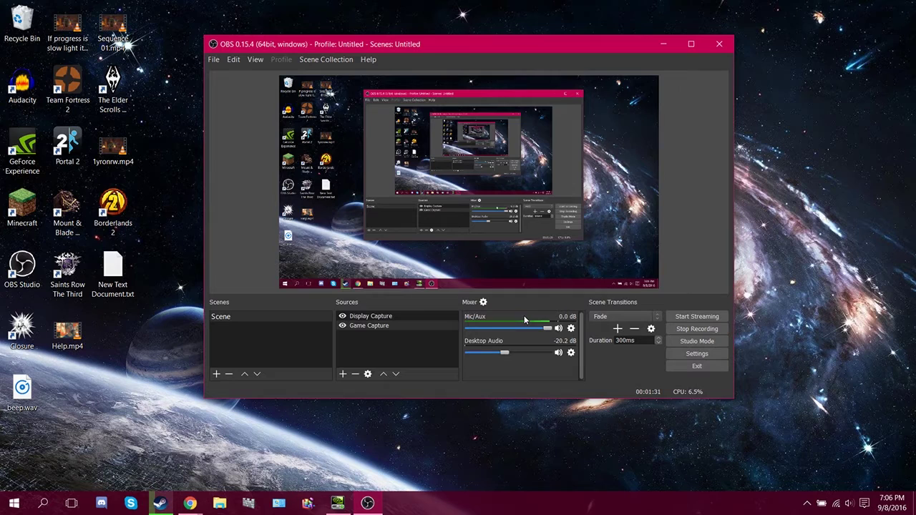
Maximize the OBS window, then select the Display Capture and Game Capture sources.
{"action": "left_click", "coordinate": [699, 46]}
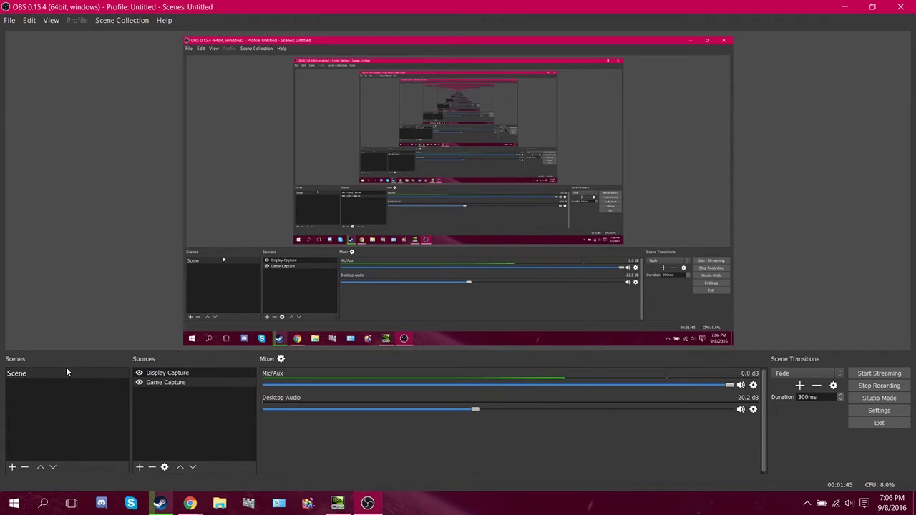
{"action": "left_click", "coordinate": [179, 373]}
{"action": "left_click", "coordinate": [160, 385]}
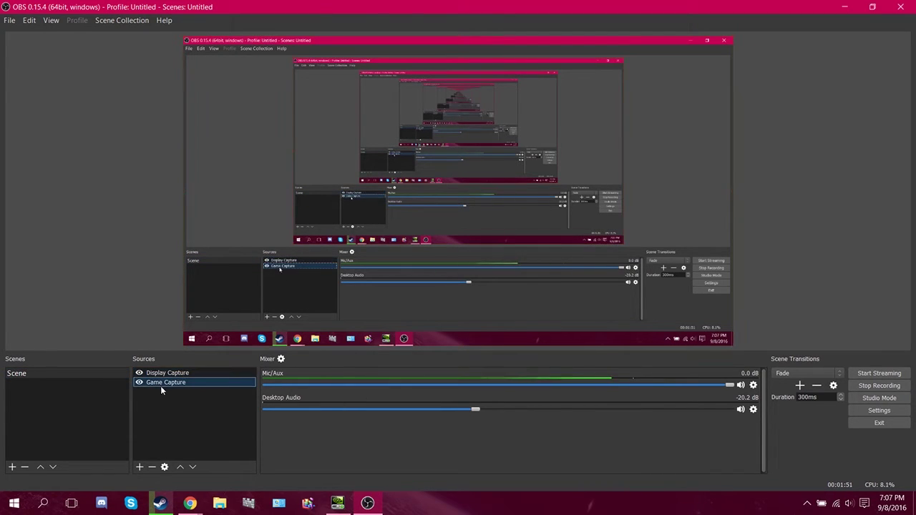
{"action": "right_click", "coordinate": [172, 418]}
{"action": "mouse_move", "coordinate": [189, 428]}
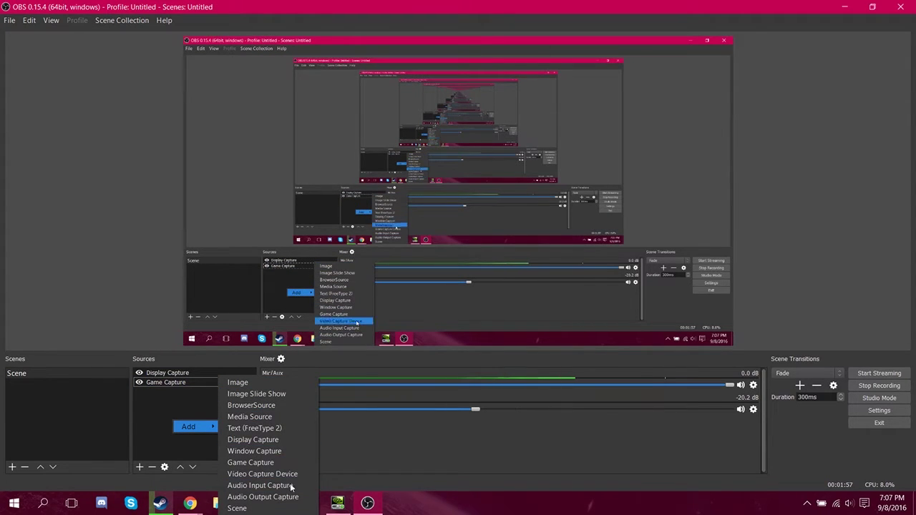
{"action": "left_click", "coordinate": [241, 431]}
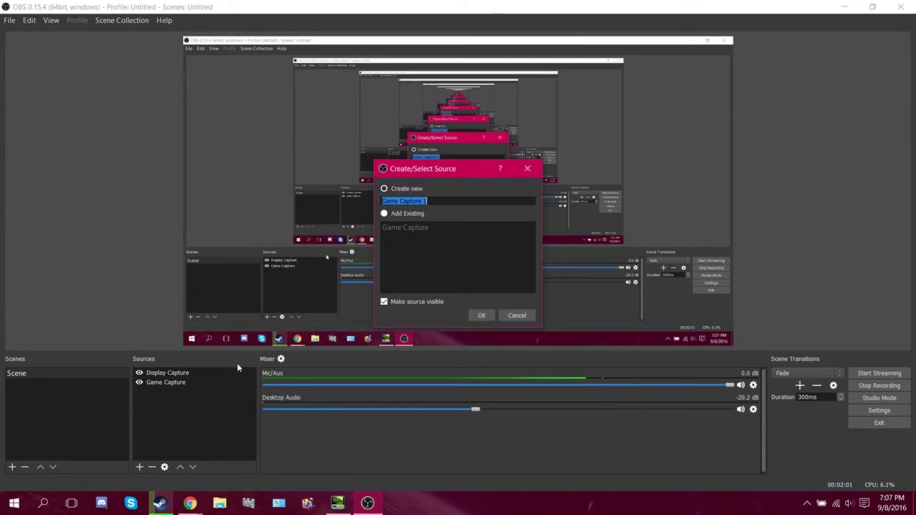
{"action": "left_click", "coordinate": [528, 168]}
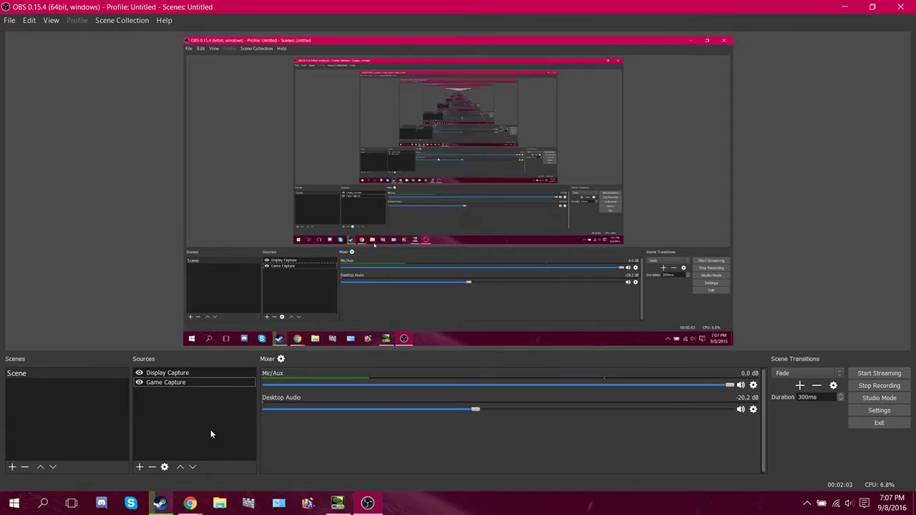
{"action": "left_click", "coordinate": [169, 373]}
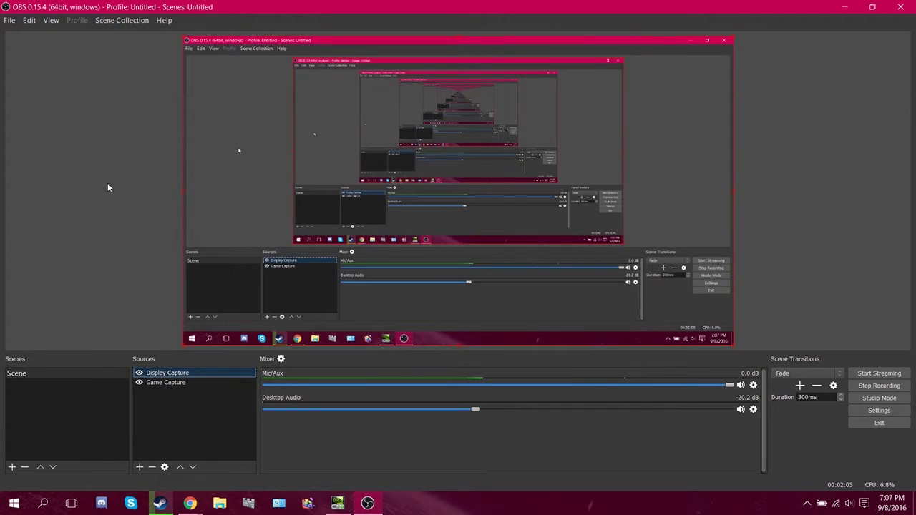
{"action": "left_click", "coordinate": [174, 382]}
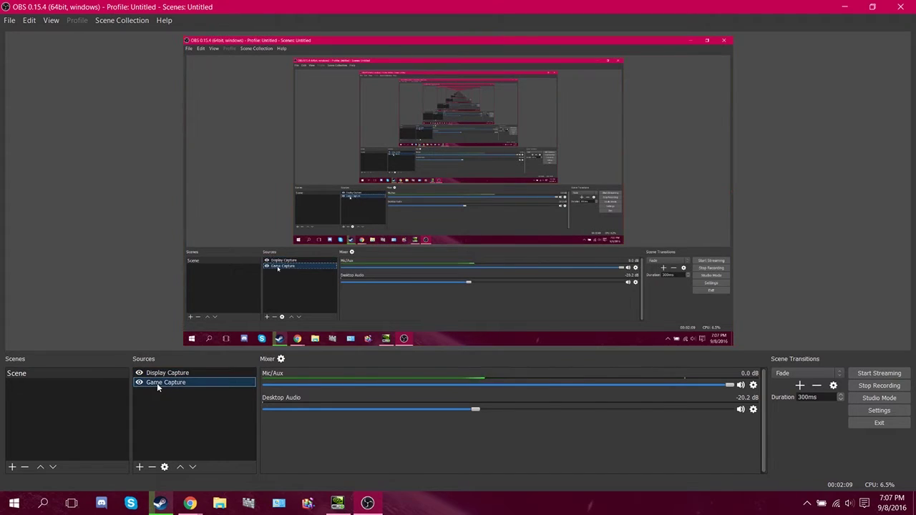
Set the Game Capture source to capture the specific window [UNDERTALE.exe].
{"action": "right_click", "coordinate": [158, 383]}
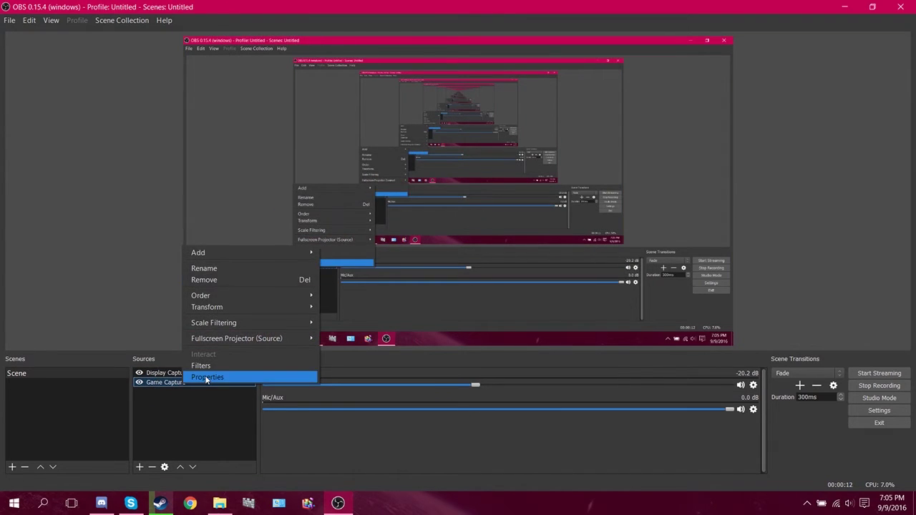
{"action": "left_click", "coordinate": [183, 376]}
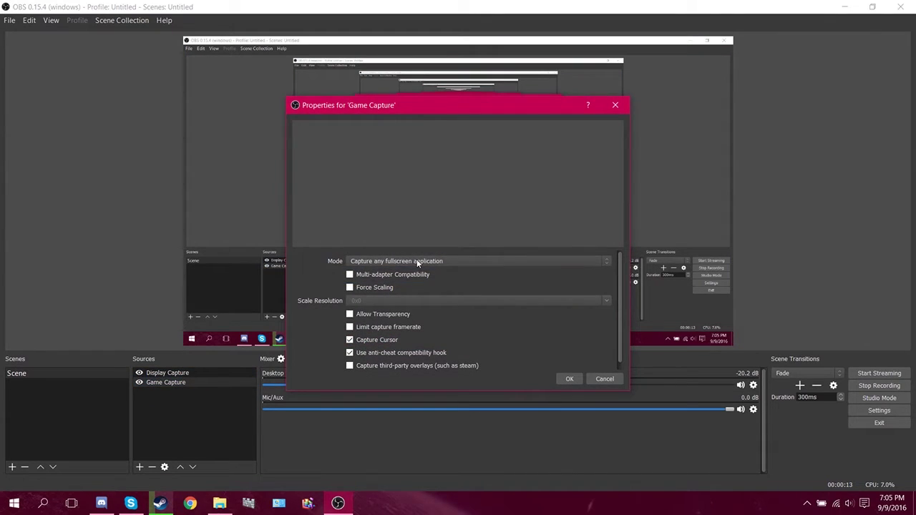
{"action": "left_click", "coordinate": [416, 261]}
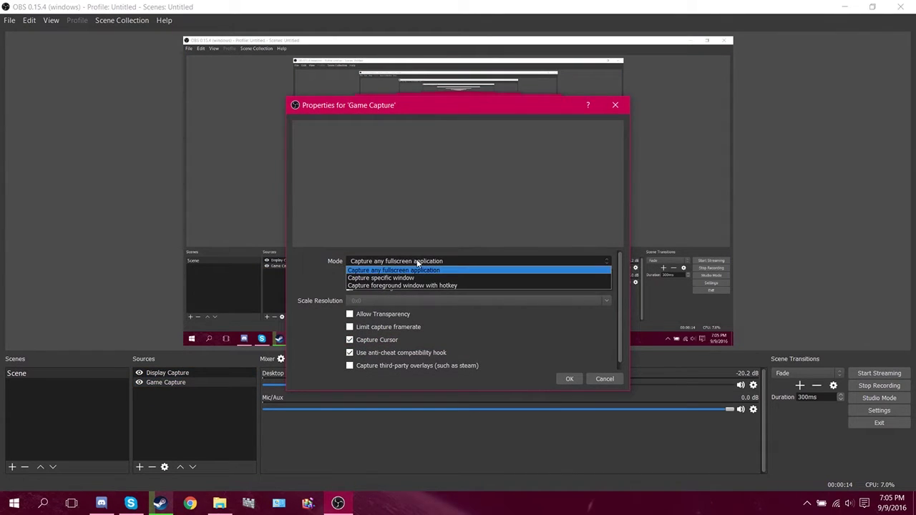
{"action": "left_click", "coordinate": [419, 278]}
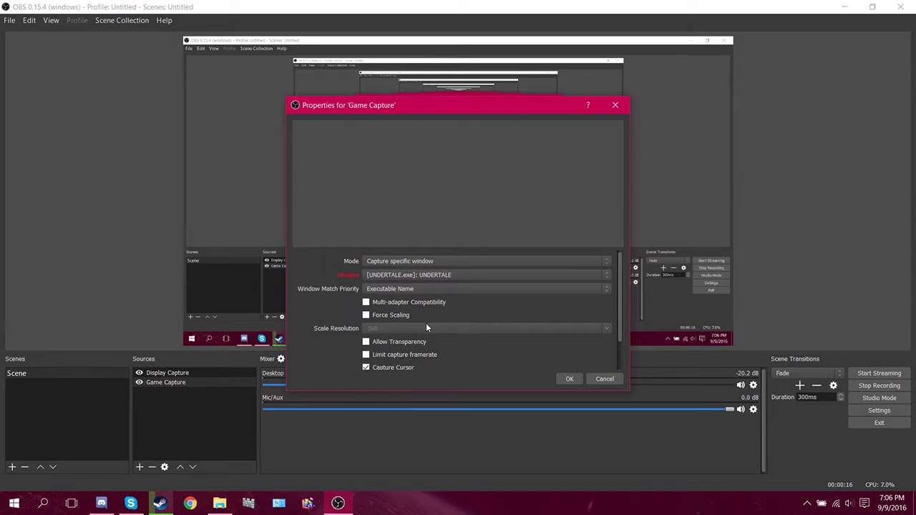
{"action": "left_click", "coordinate": [439, 278]}
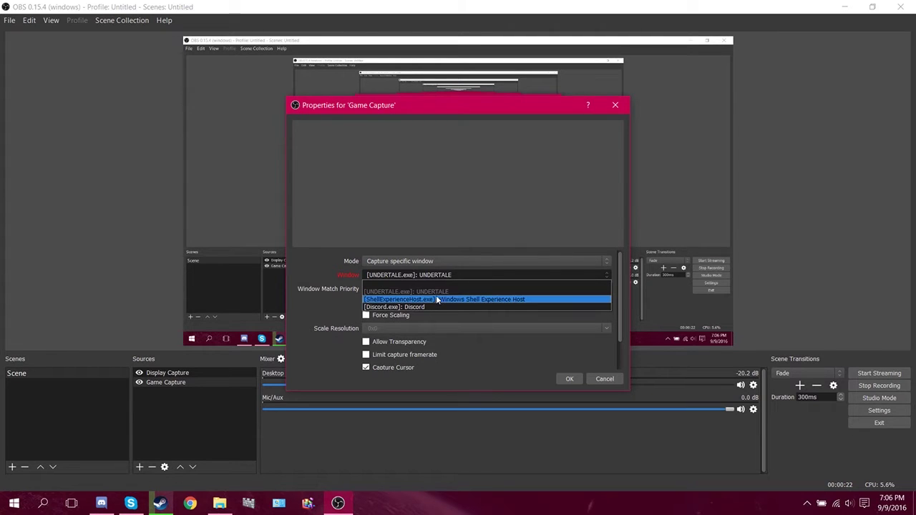
{"action": "left_click", "coordinate": [430, 291]}
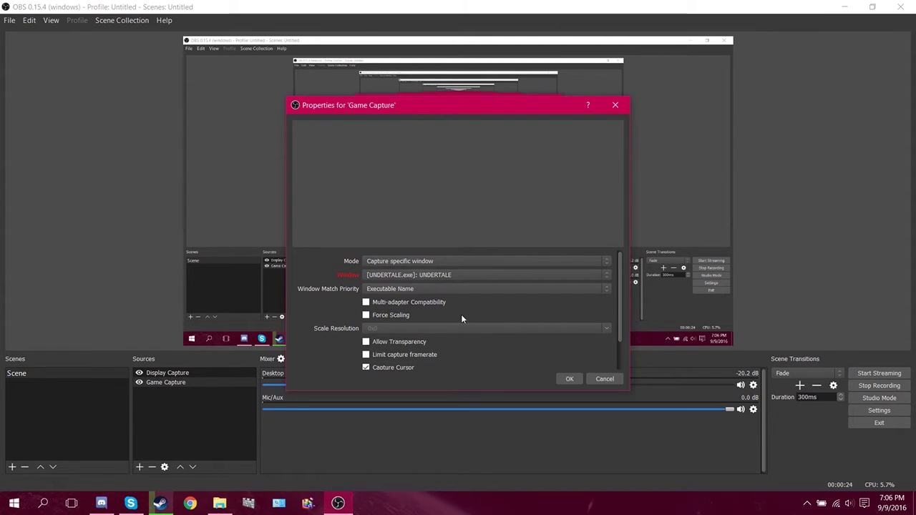
{"action": "left_click", "coordinate": [569, 377]}
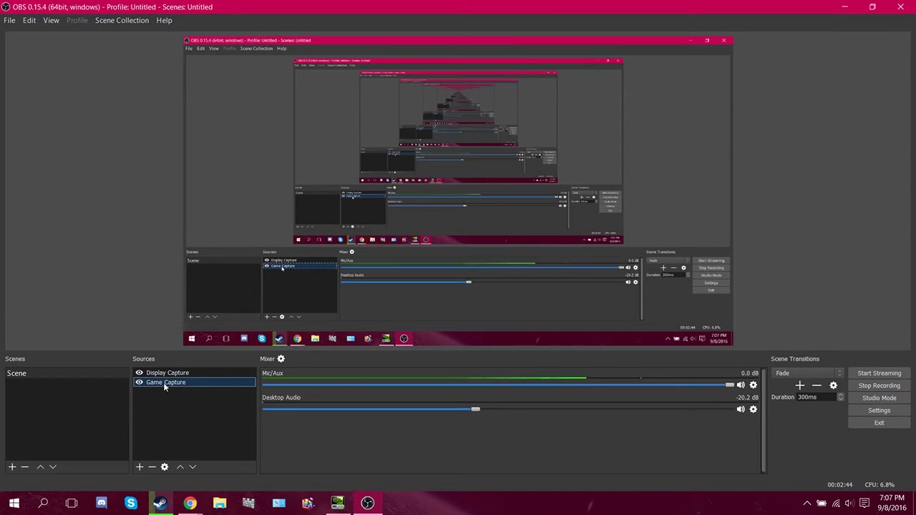
{"action": "left_click", "coordinate": [168, 399]}
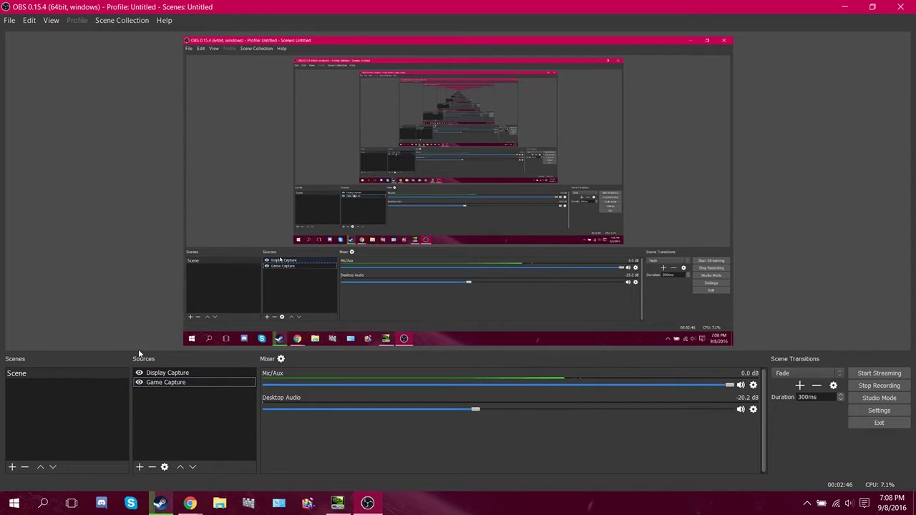
{"action": "left_click", "coordinate": [154, 373]}
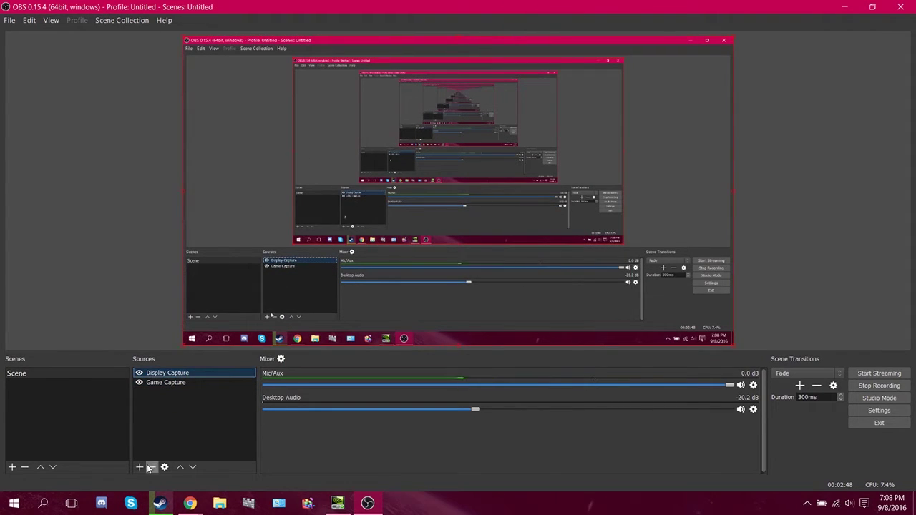
{"action": "right_click", "coordinate": [161, 406]}
{"action": "mouse_move", "coordinate": [190, 415]}
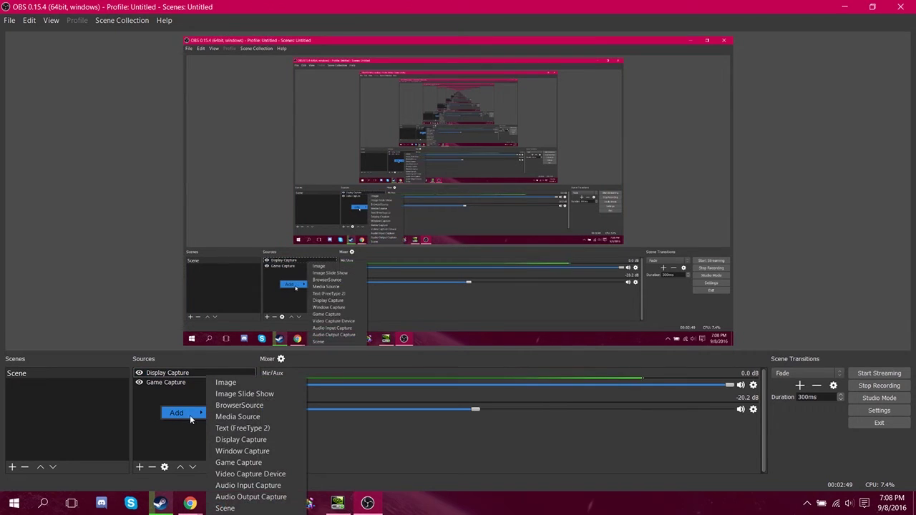
{"action": "left_click", "coordinate": [243, 451]}
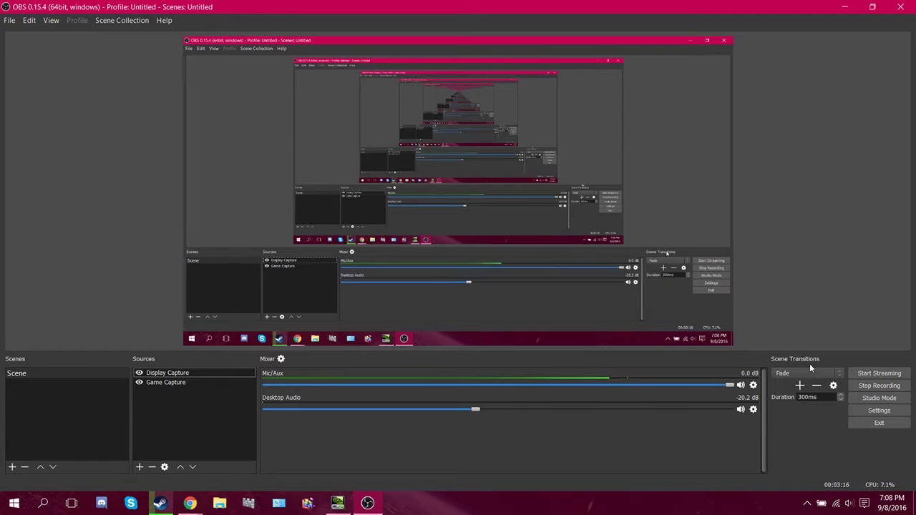
Open OBS Settings and reposition the dialog toward the top-left of the screen.
{"action": "left_click", "coordinate": [859, 411]}
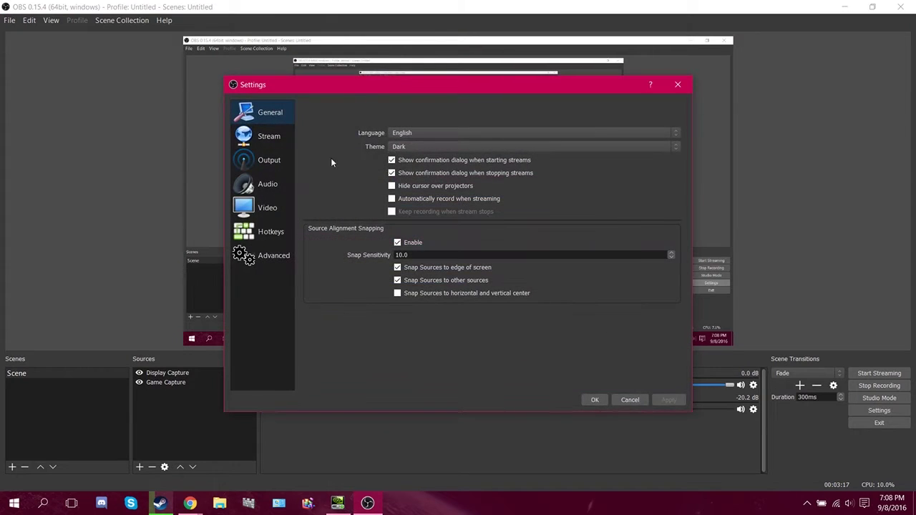
{"action": "left_click_drag", "start_coordinate": [356, 95], "coordinate": [371, 278]}
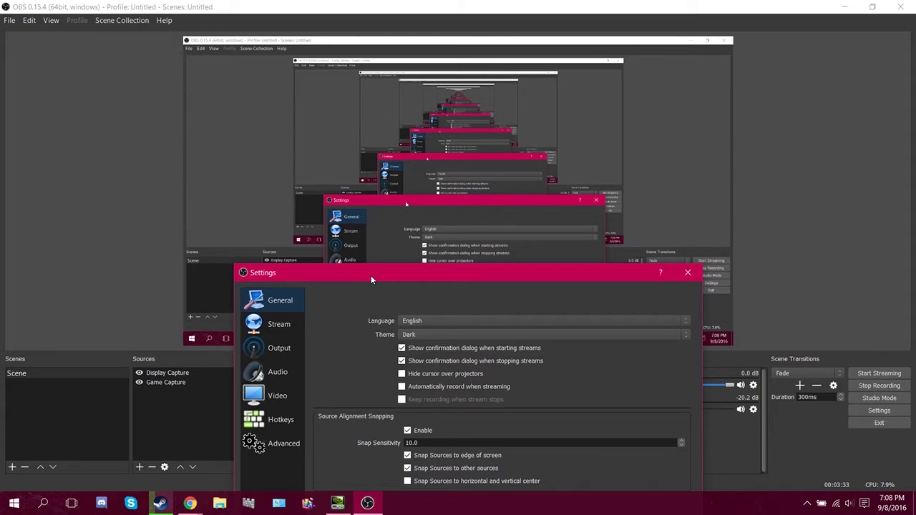
{"action": "left_click_drag", "start_coordinate": [371, 275], "coordinate": [345, 48]}
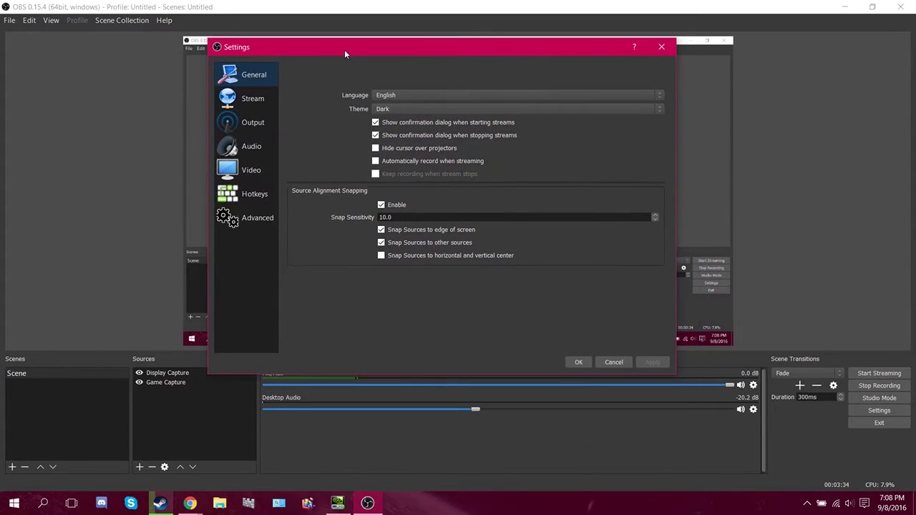
Review the Output recording options: VBR, bitrate 1000, custom buffer, CRF 15, ultrafast preset.
{"action": "left_click", "coordinate": [260, 173]}
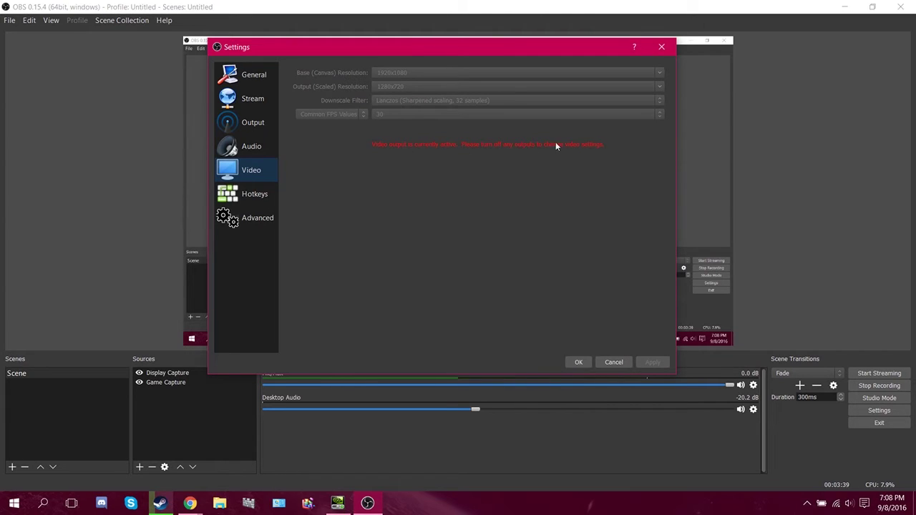
{"action": "left_click", "coordinate": [222, 105]}
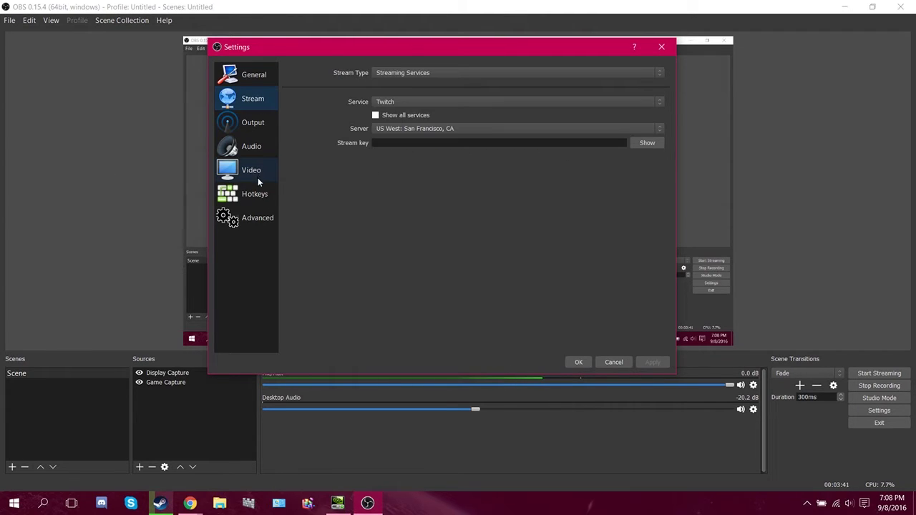
{"action": "left_click", "coordinate": [257, 128]}
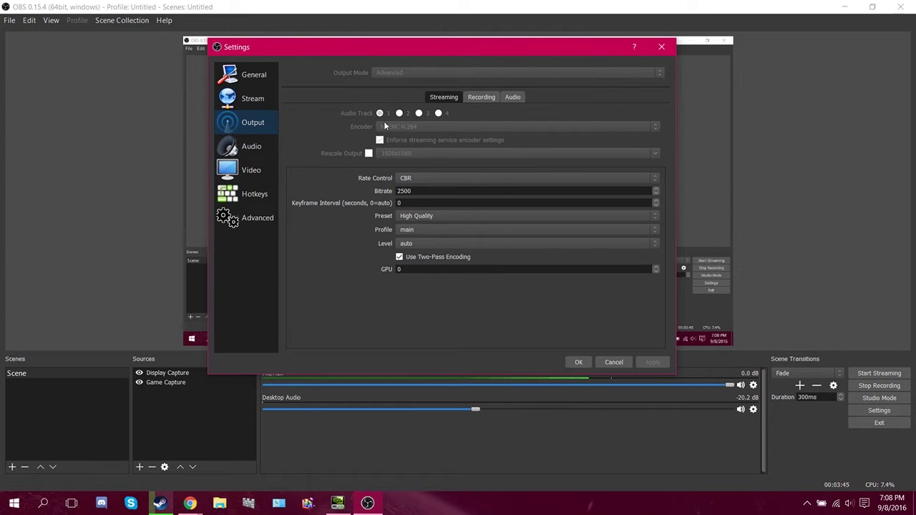
{"action": "left_click", "coordinate": [484, 97]}
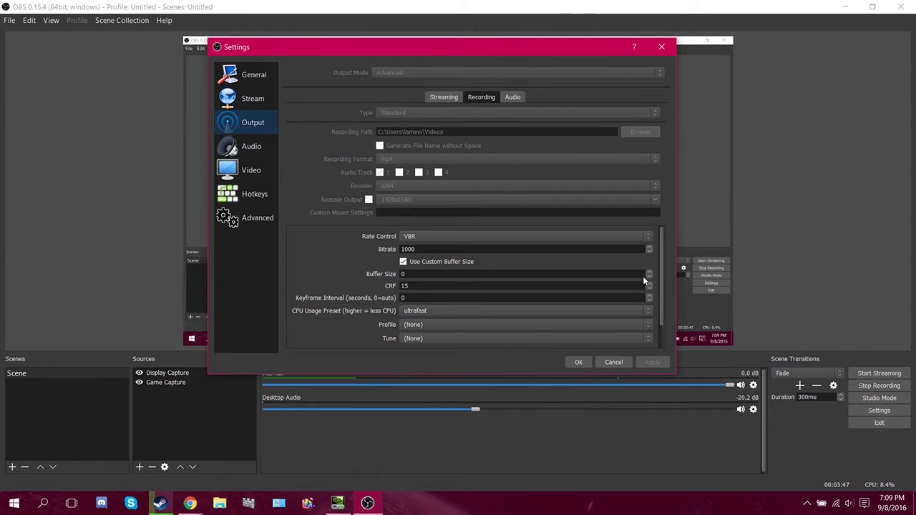
{"action": "scroll", "coordinate": [661, 259], "scroll_direction": "down", "scroll_amount": 2}
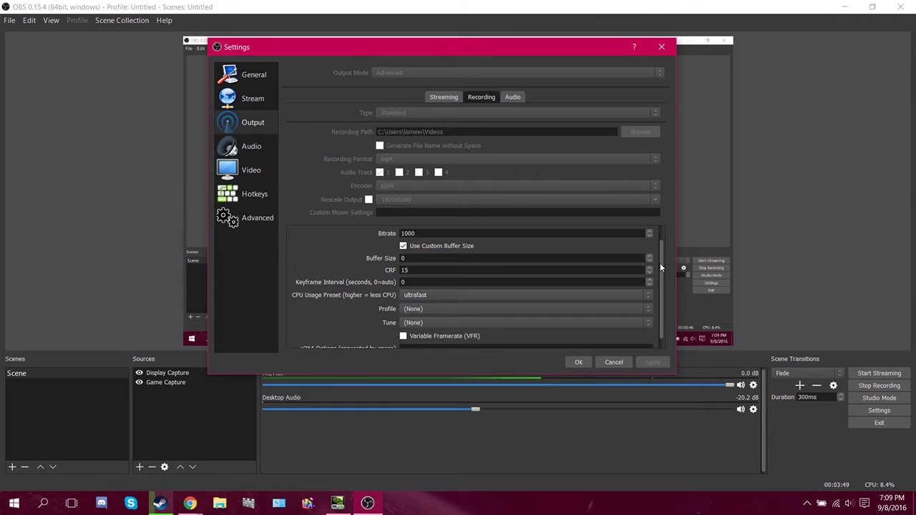
{"action": "scroll", "coordinate": [662, 264], "scroll_direction": "up", "scroll_amount": 2}
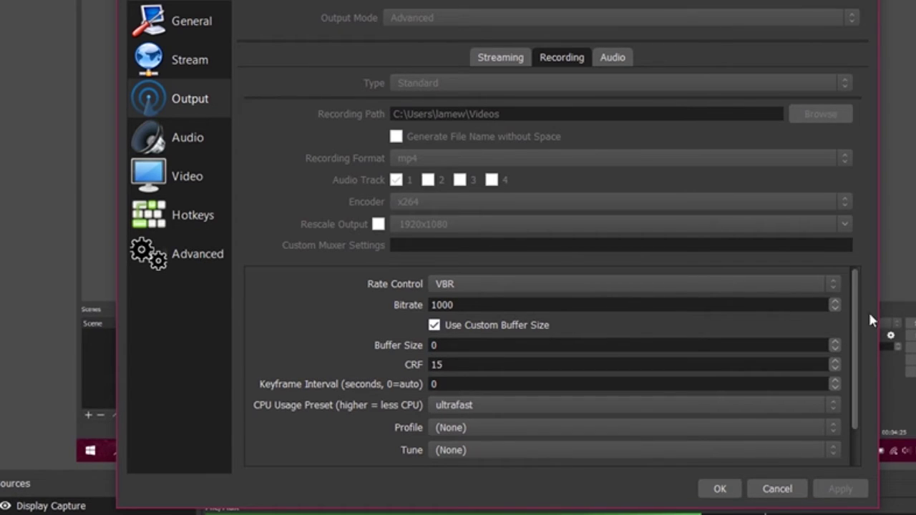
{"action": "scroll", "coordinate": [854, 320], "scroll_direction": "down", "scroll_amount": 2}
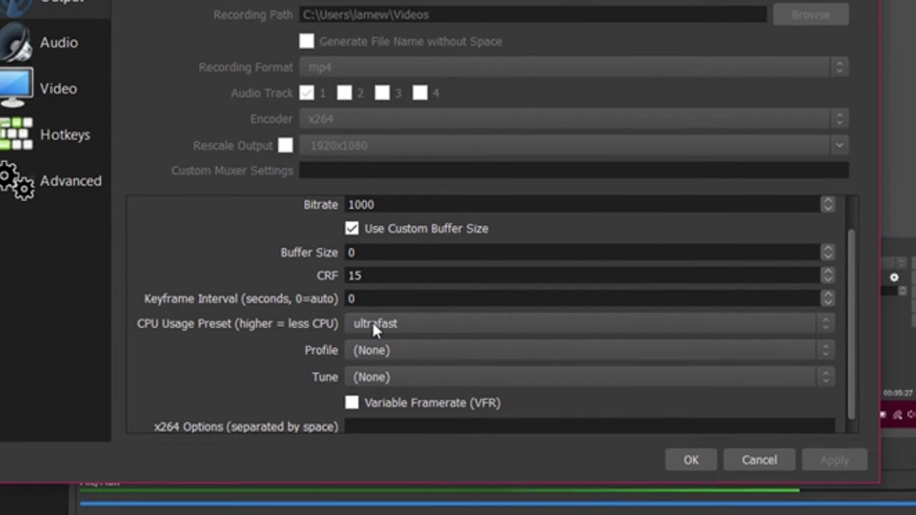
Leave the recording CPU usage preset at ultrafast.
{"action": "left_click", "coordinate": [372, 326]}
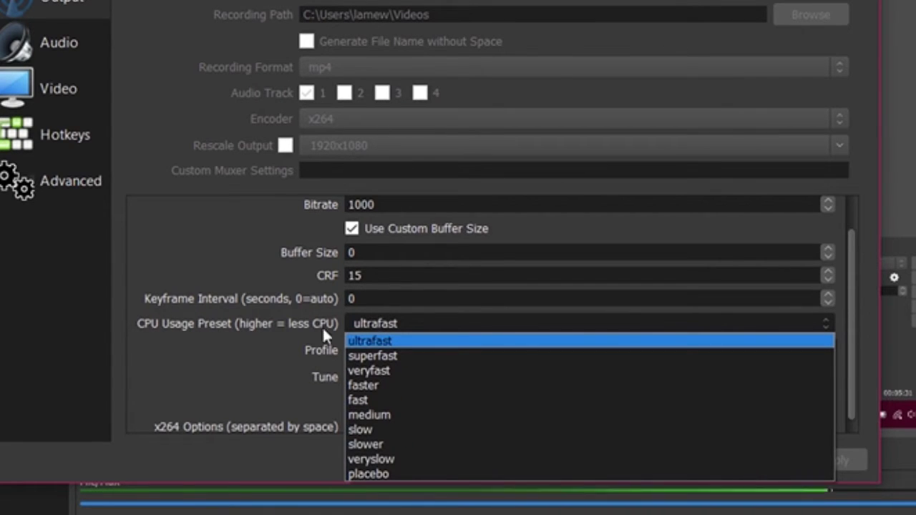
{"action": "left_click", "coordinate": [133, 356]}
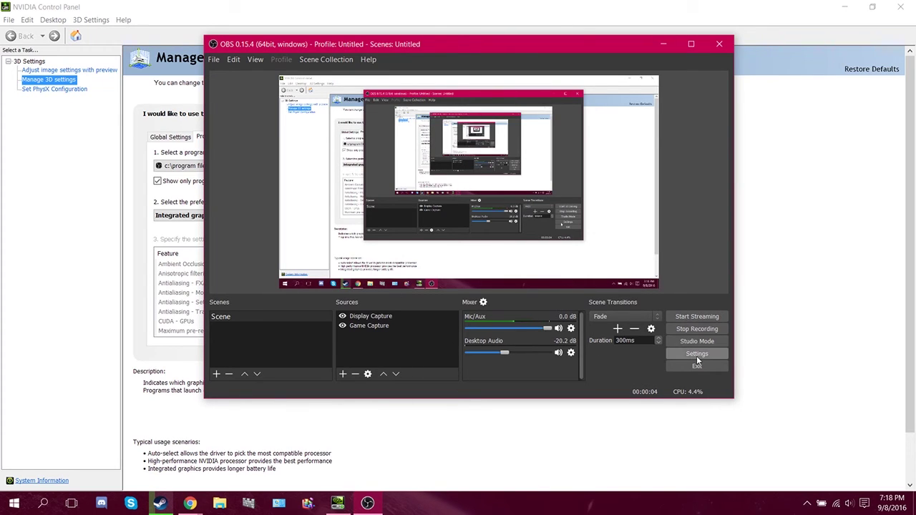
{"action": "left_click", "coordinate": [698, 358]}
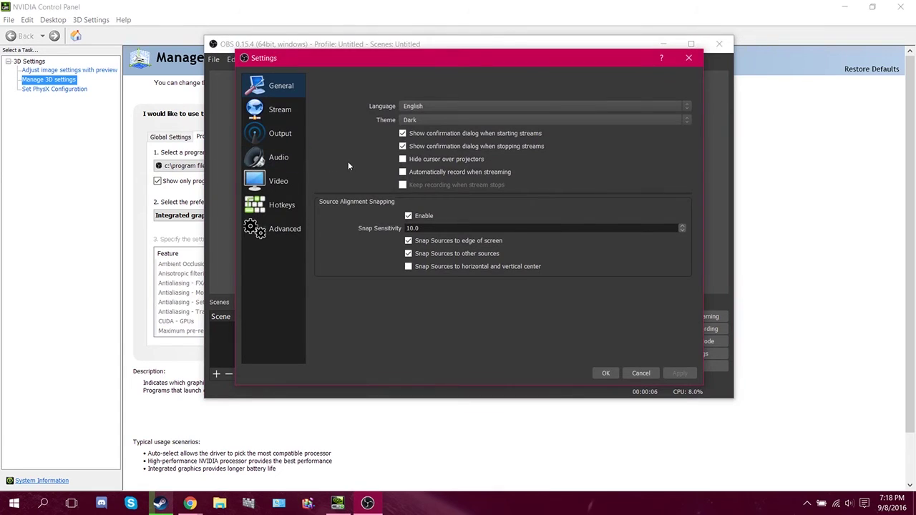
{"action": "left_click", "coordinate": [278, 157]}
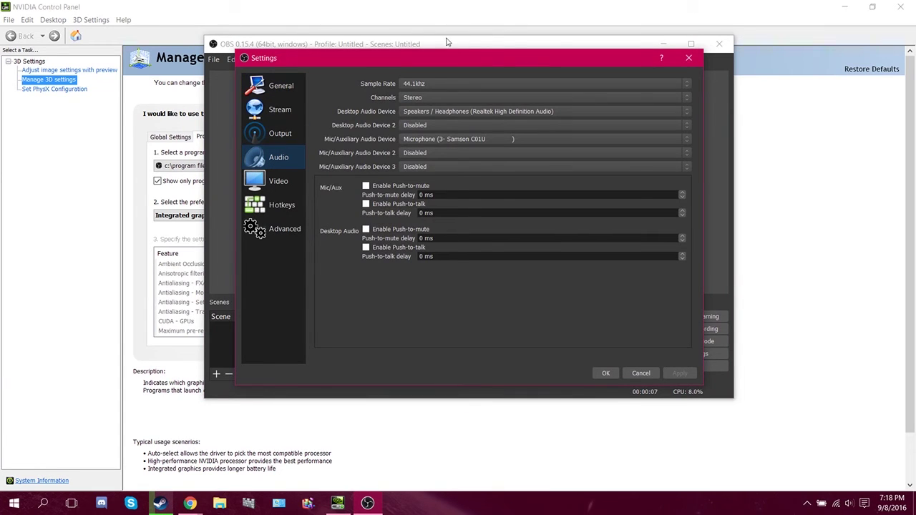
{"action": "left_click", "coordinate": [504, 139]}
{"action": "left_click", "coordinate": [485, 174]}
{"action": "left_click", "coordinate": [603, 372]}
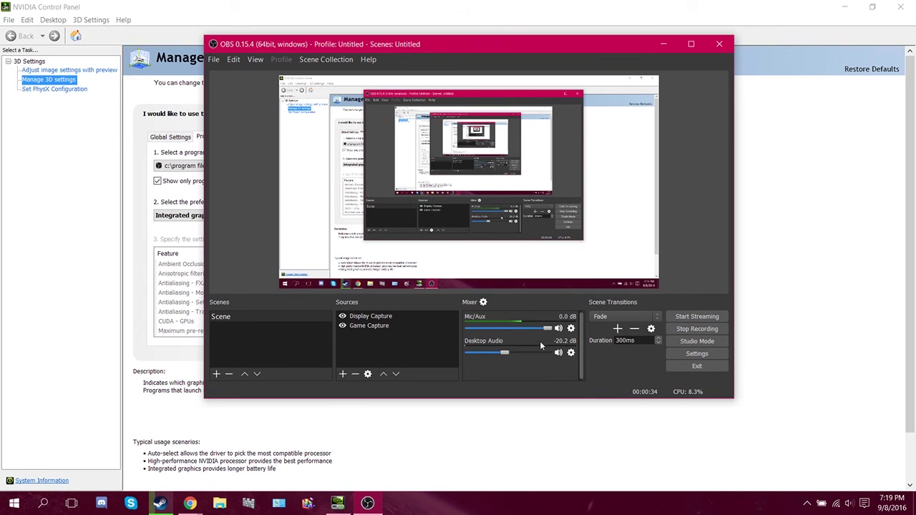
{"action": "left_click", "coordinate": [570, 329]}
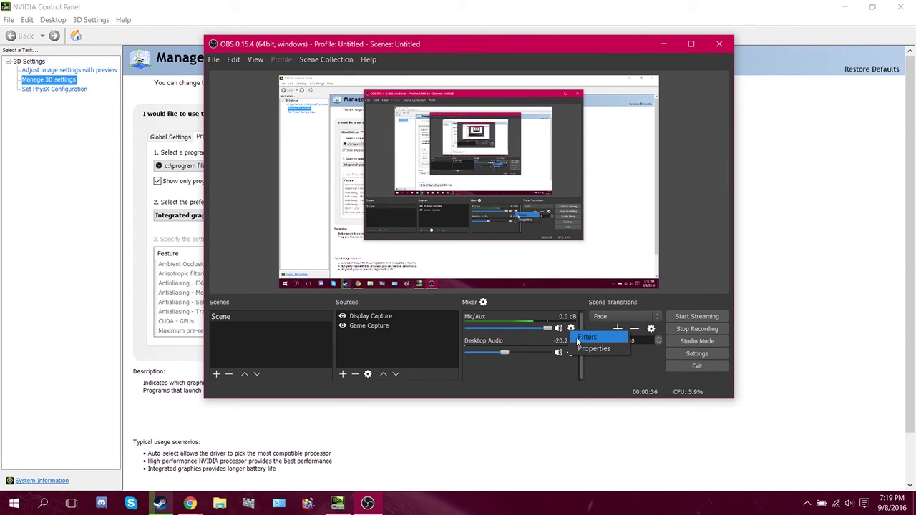
{"action": "left_click", "coordinate": [587, 337]}
{"action": "key", "text": "Up"}
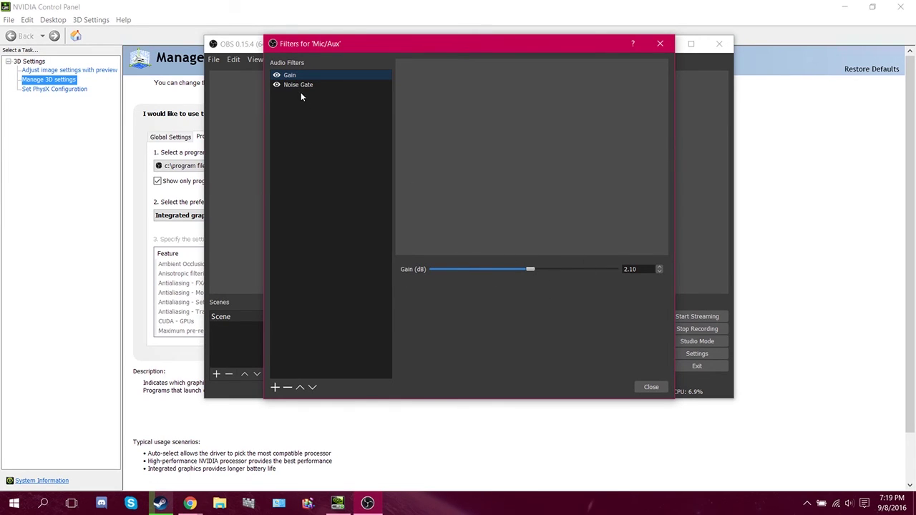
{"action": "key", "text": "Down"}
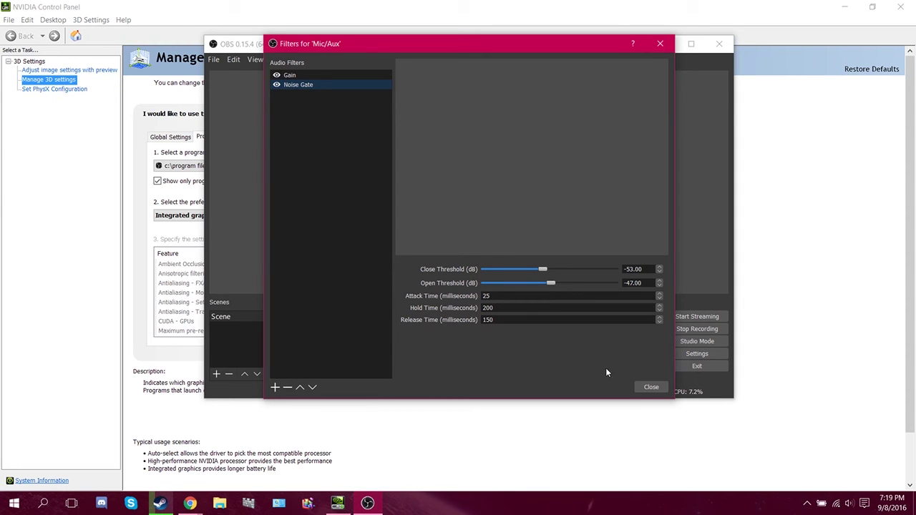
{"action": "left_click", "coordinate": [650, 387]}
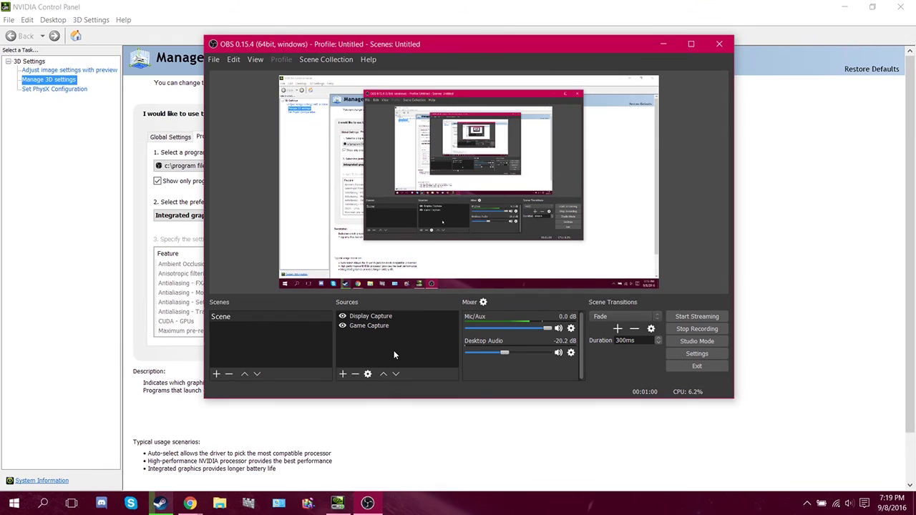
Add a default-named Video Capture Device source using the Integrated Webcam, with video configured.
{"action": "left_click", "coordinate": [369, 356]}
{"action": "right_click", "coordinate": [371, 354]}
{"action": "mouse_move", "coordinate": [401, 360]}
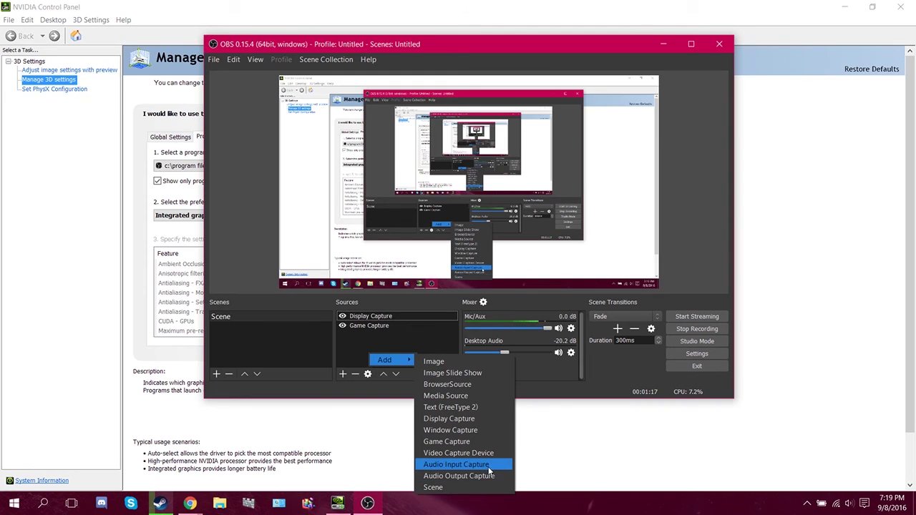
{"action": "left_click", "coordinate": [454, 453]}
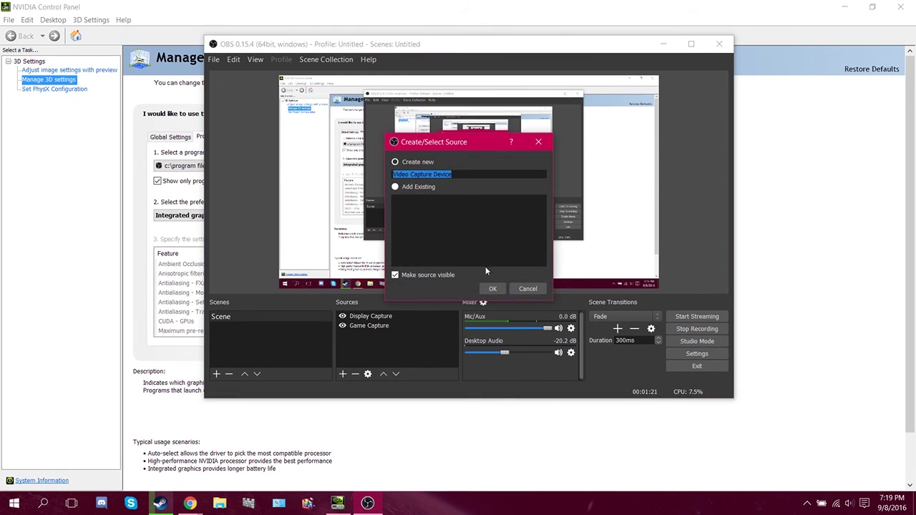
{"action": "left_click", "coordinate": [491, 289]}
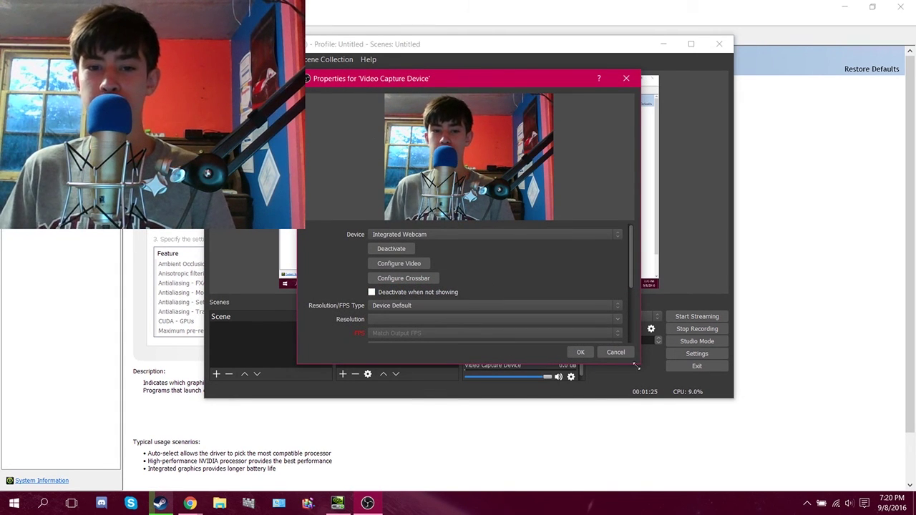
{"action": "left_click", "coordinate": [404, 265]}
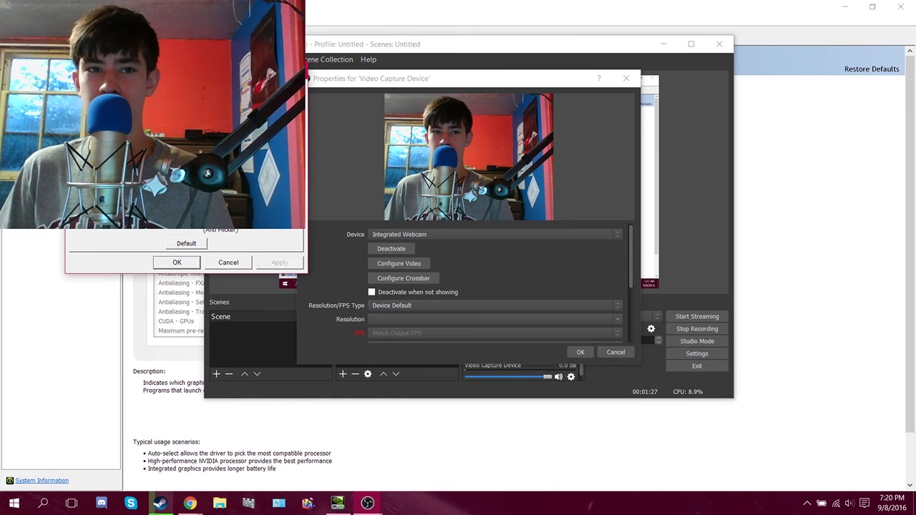
{"action": "key", "text": "Return"}
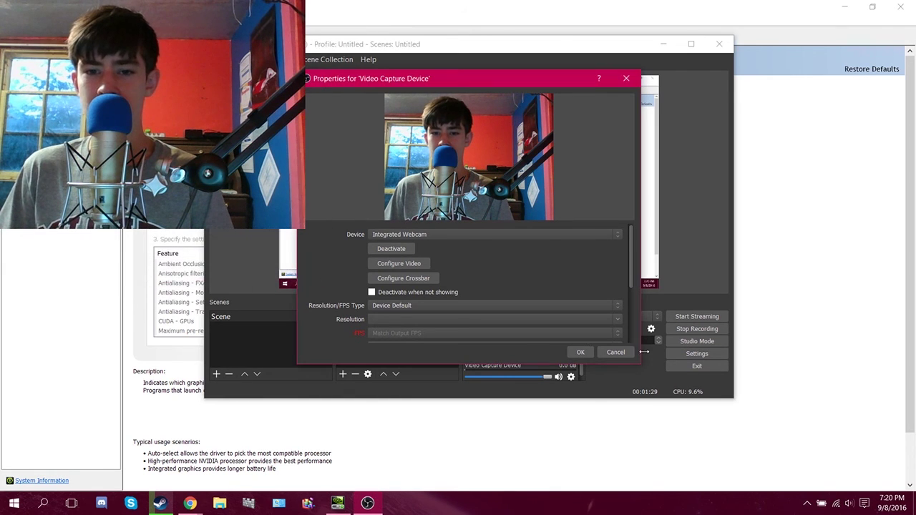
{"action": "left_click", "coordinate": [580, 352]}
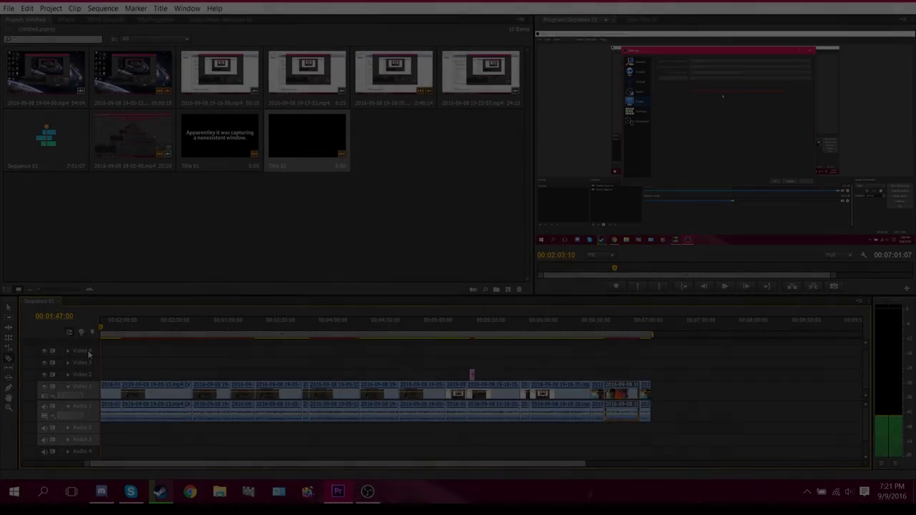
Play the sequence from the start and scrub the playhead between 00:00:21 and 00:03:09.
{"action": "key", "text": "Home"}
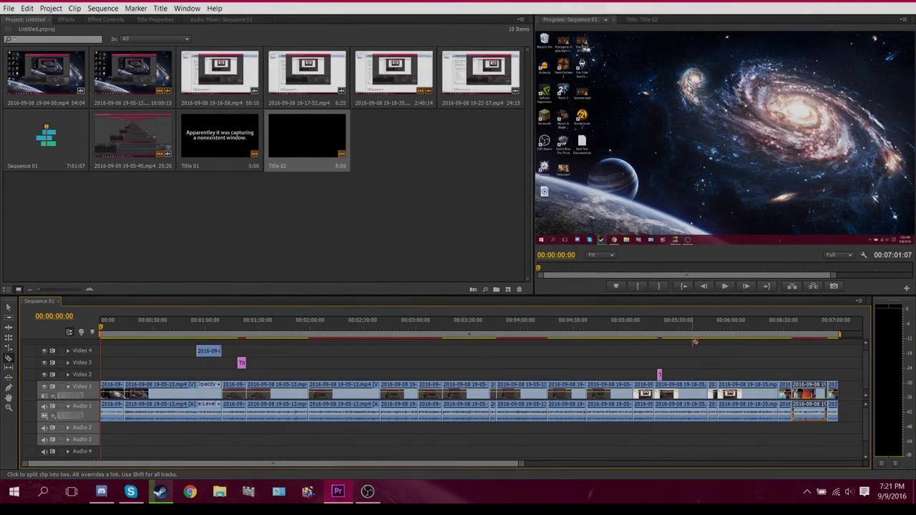
{"action": "key", "text": "space"}
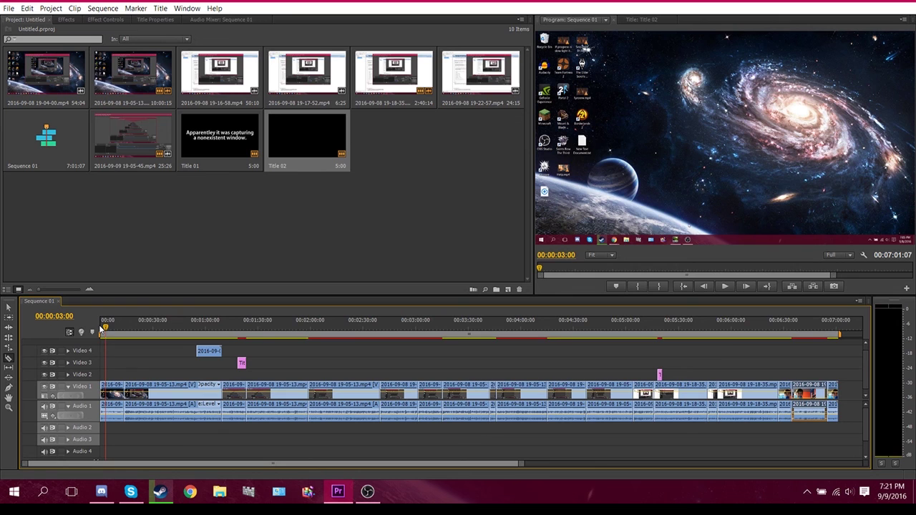
{"action": "left_click_drag", "start_coordinate": [99, 324], "coordinate": [51, 329]}
{"action": "left_click_drag", "start_coordinate": [141, 327], "coordinate": [433, 311]}
{"action": "left_click", "coordinate": [137, 330]}
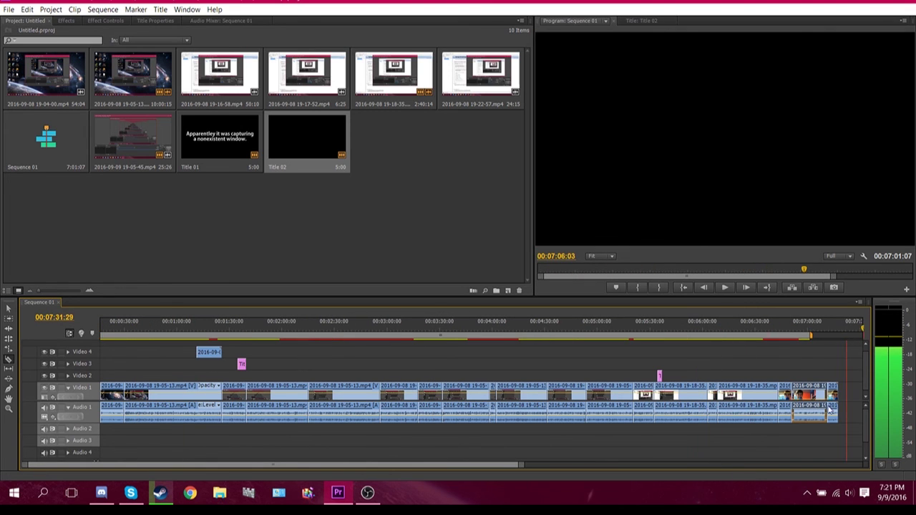
{"action": "left_click_drag", "start_coordinate": [511, 325], "coordinate": [50, 377]}
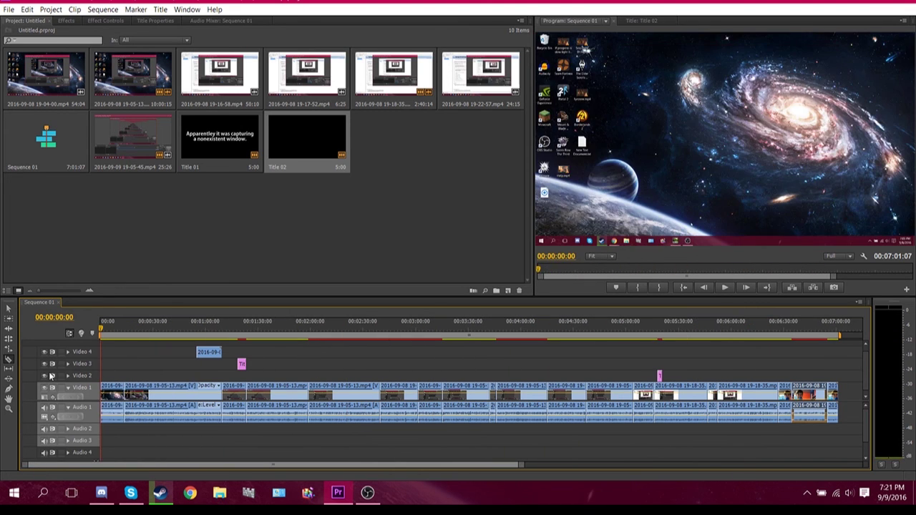
Switch the project bin over to the Effects panel's folder list.
{"action": "left_click", "coordinate": [66, 21]}
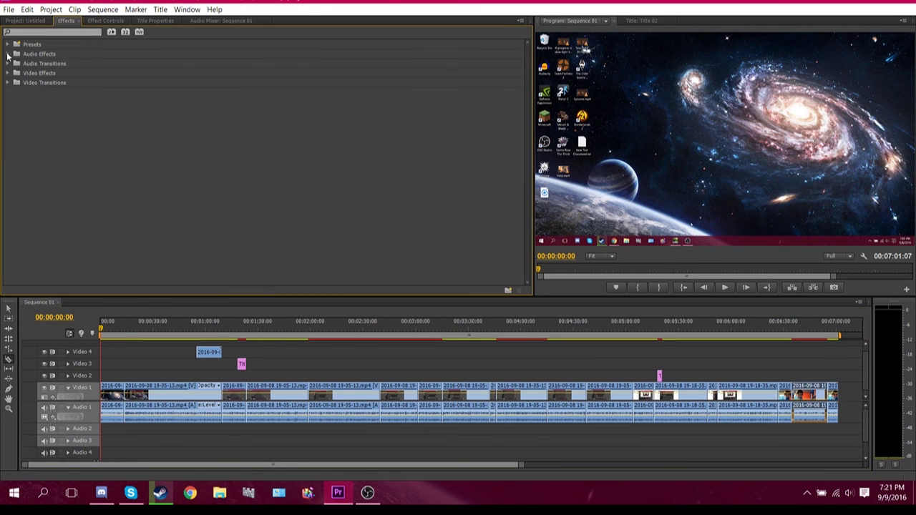
{"action": "left_click", "coordinate": [39, 21]}
{"action": "left_click", "coordinate": [65, 21]}
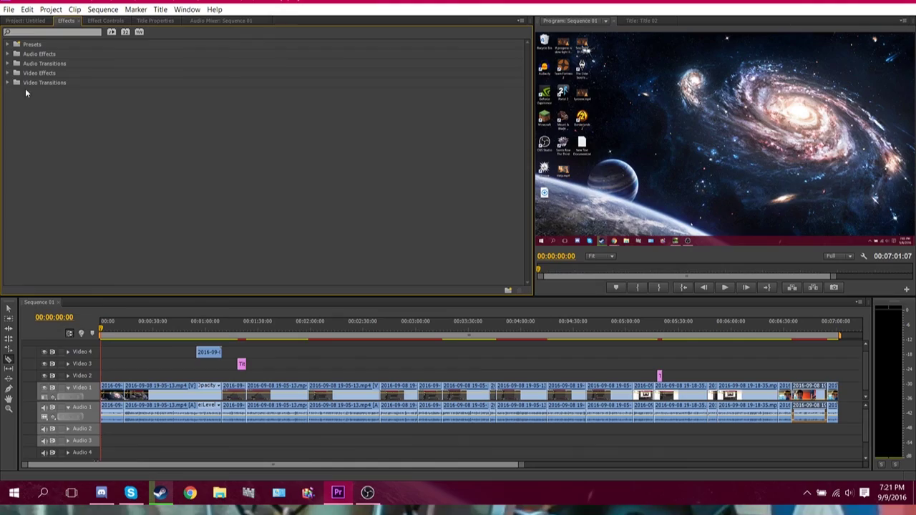